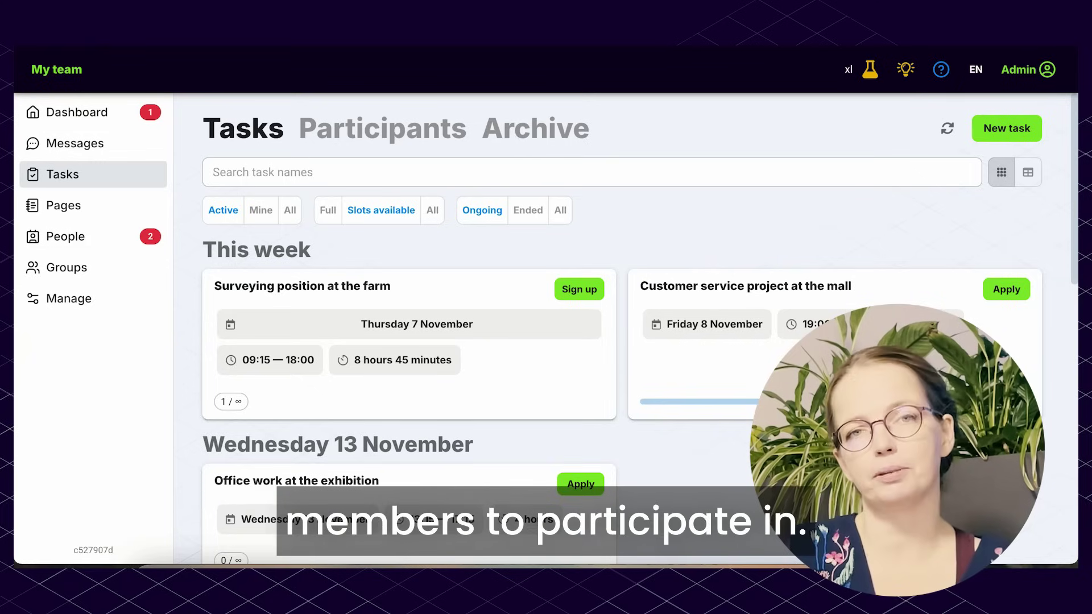
{"action": "scroll", "coordinate": [543, 307], "scroll_direction": "down", "scroll_amount": 1}
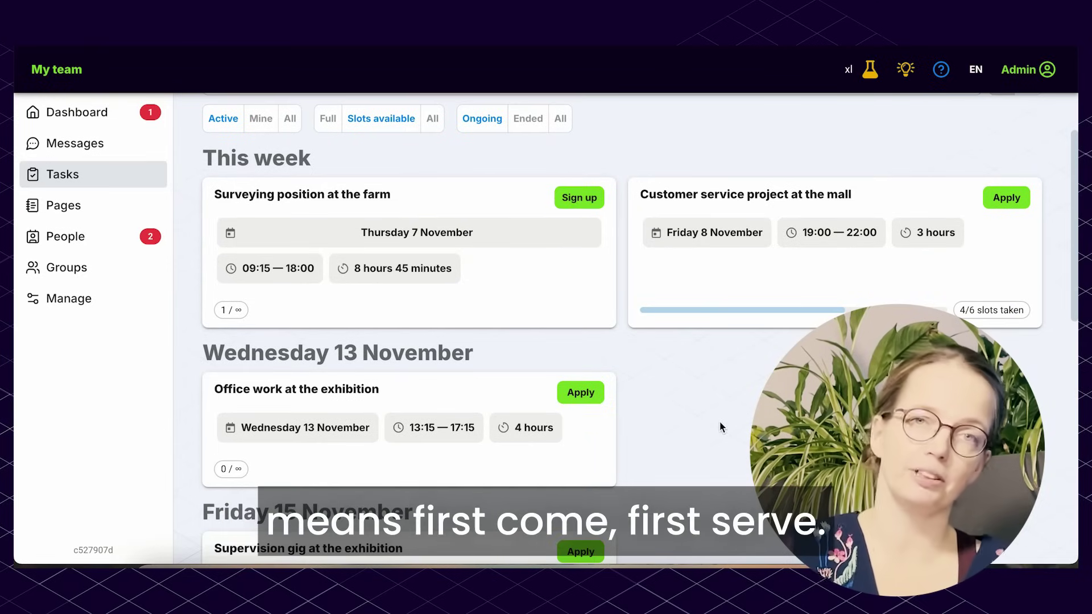
{"action": "scroll", "coordinate": [719, 421], "scroll_direction": "up", "scroll_amount": 1}
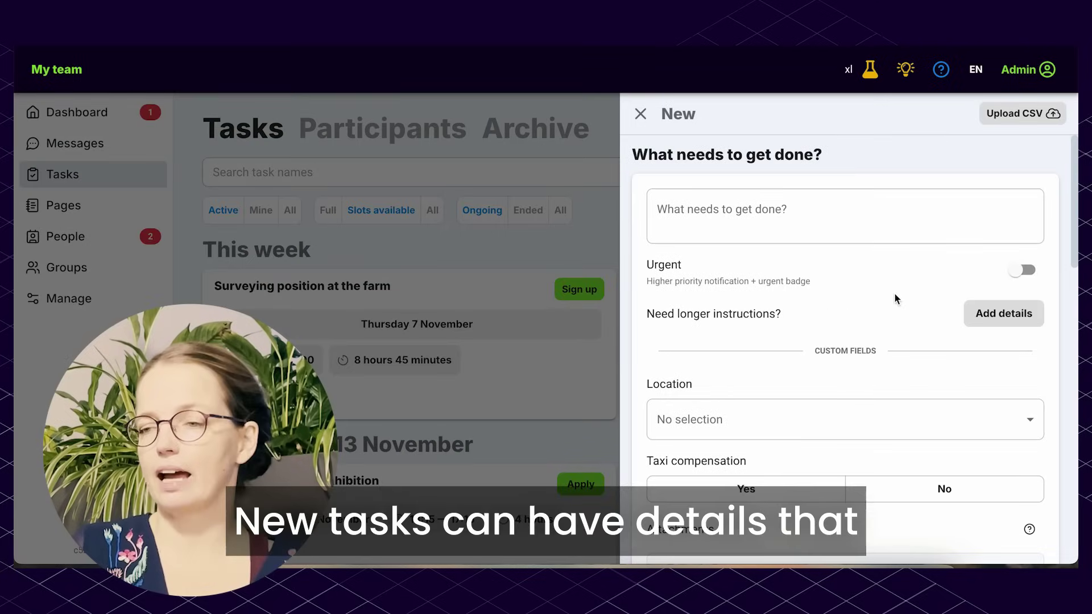
Open the task's Add details editor, then close it to return to the new-task form.
{"action": "left_click", "coordinate": [1002, 313]}
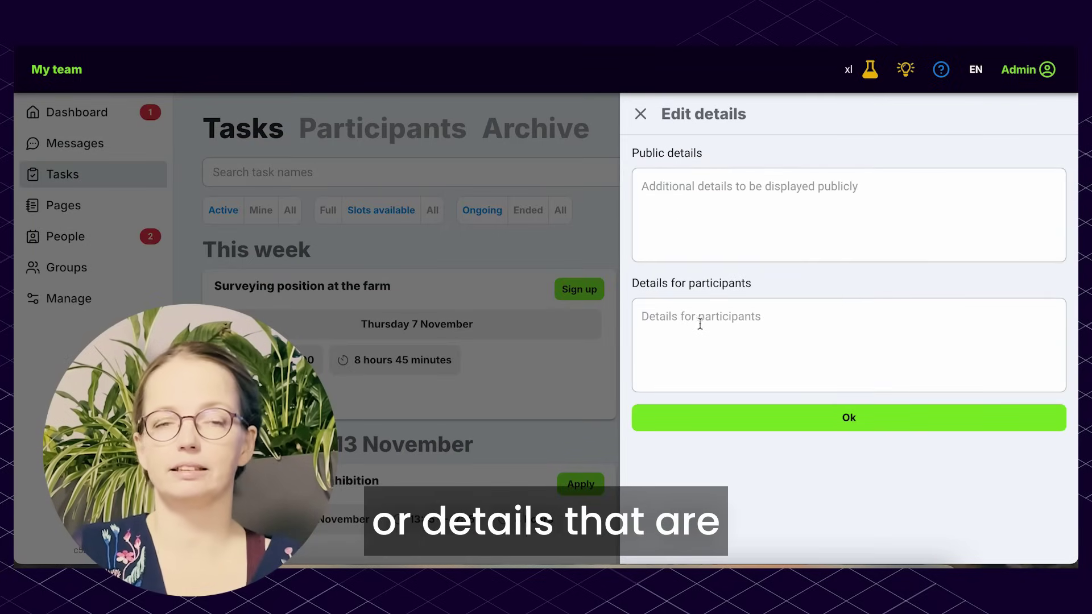
{"action": "left_click", "coordinate": [640, 113]}
{"action": "scroll", "coordinate": [808, 318], "scroll_direction": "down", "scroll_amount": 3}
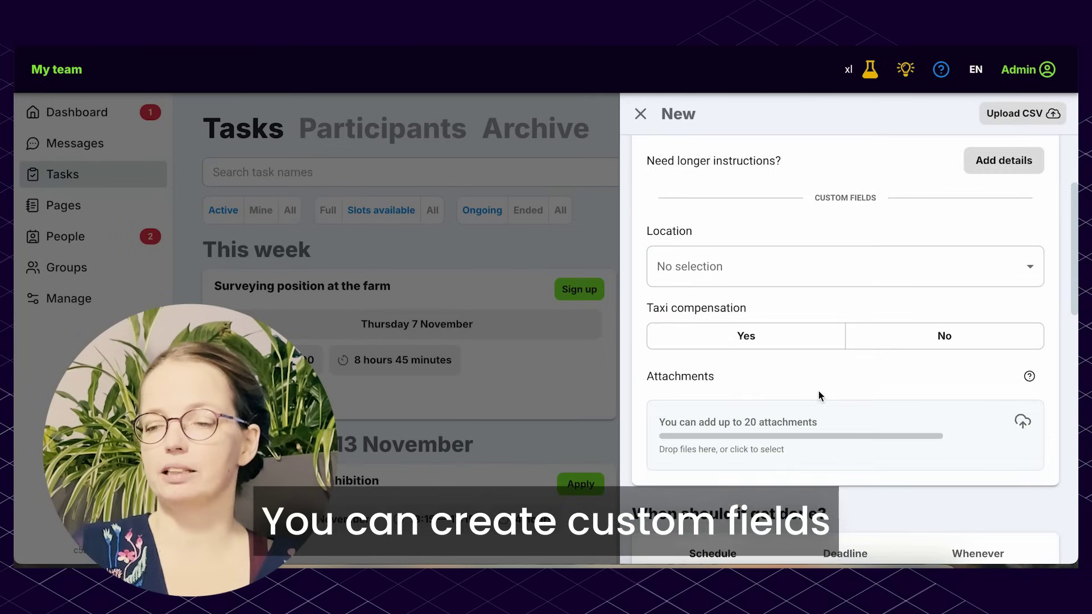
{"action": "scroll", "coordinate": [817, 391], "scroll_direction": "down", "scroll_amount": 1}
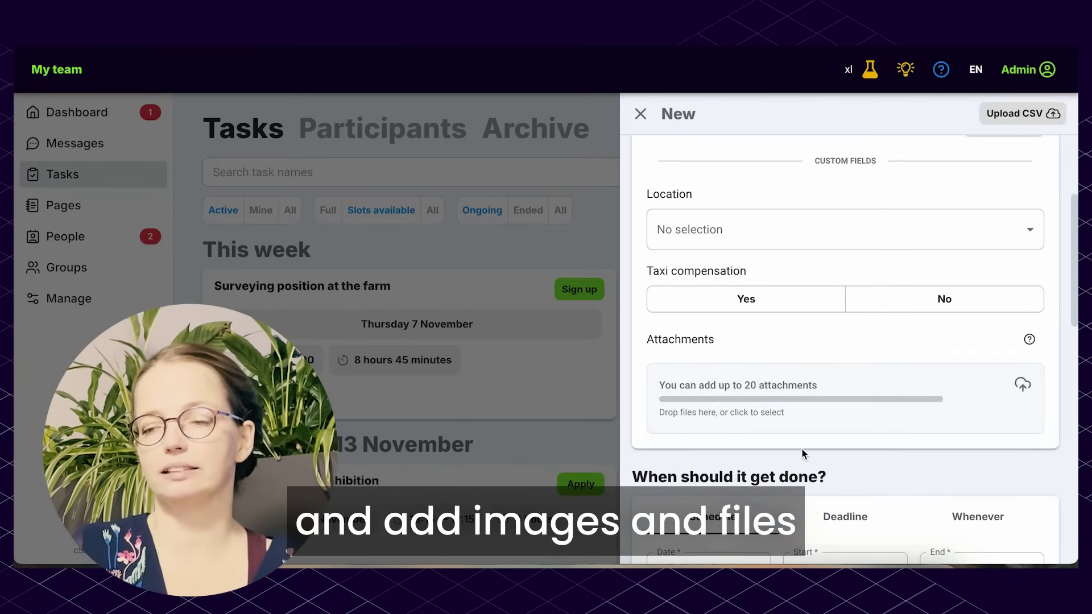
{"action": "scroll", "coordinate": [801, 454], "scroll_direction": "down", "scroll_amount": 1}
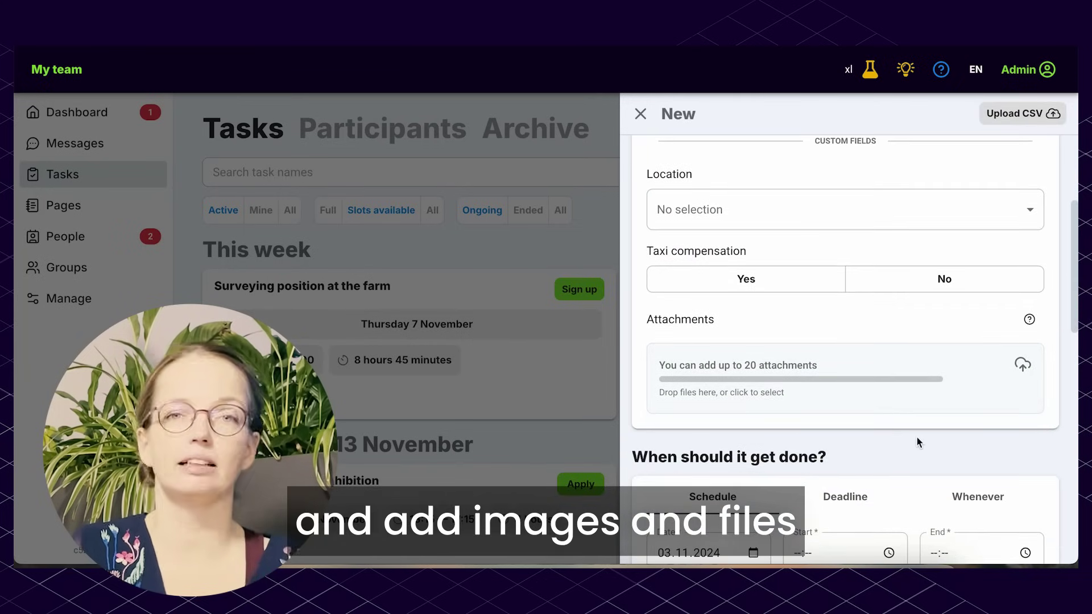
{"action": "scroll", "coordinate": [918, 442], "scroll_direction": "down", "scroll_amount": 1}
{"action": "scroll", "coordinate": [916, 436], "scroll_direction": "down", "scroll_amount": 5}
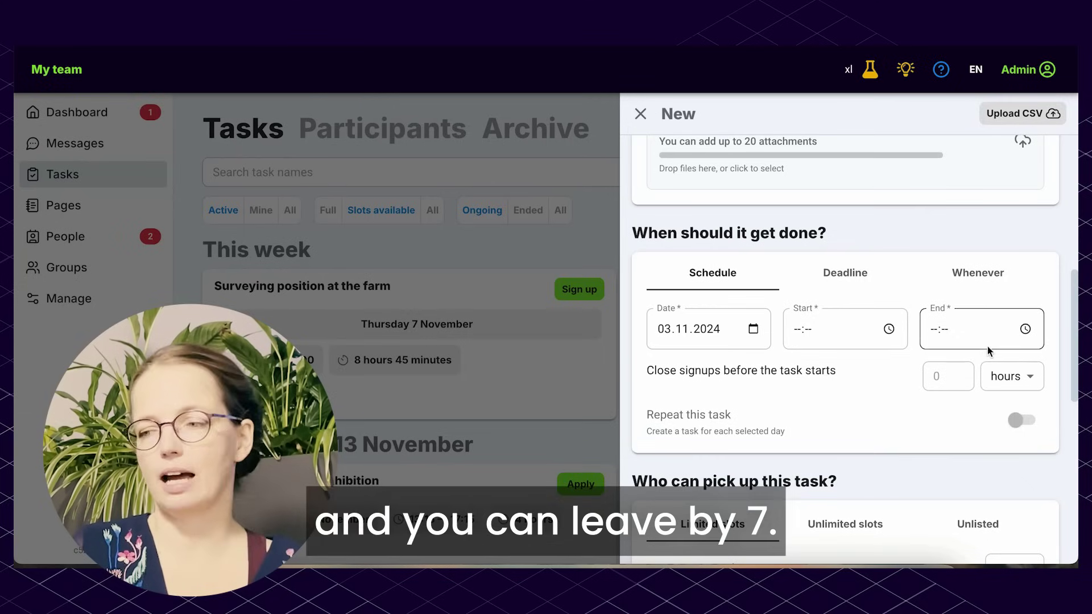
Switch the task timing from Deadline to Whenever.
{"action": "left_click", "coordinate": [845, 275]}
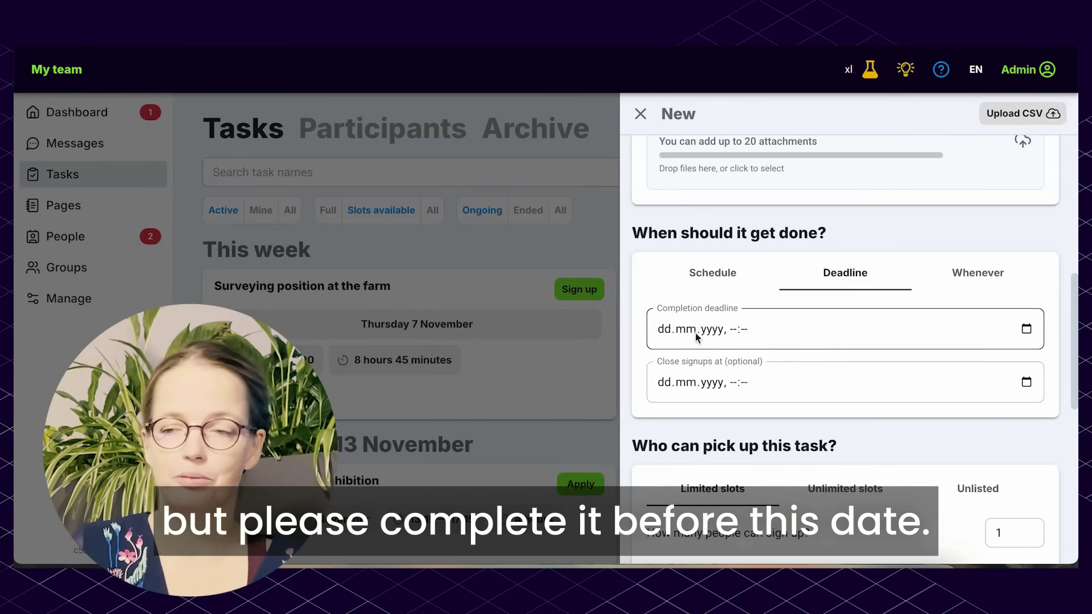
{"action": "left_click", "coordinate": [992, 277]}
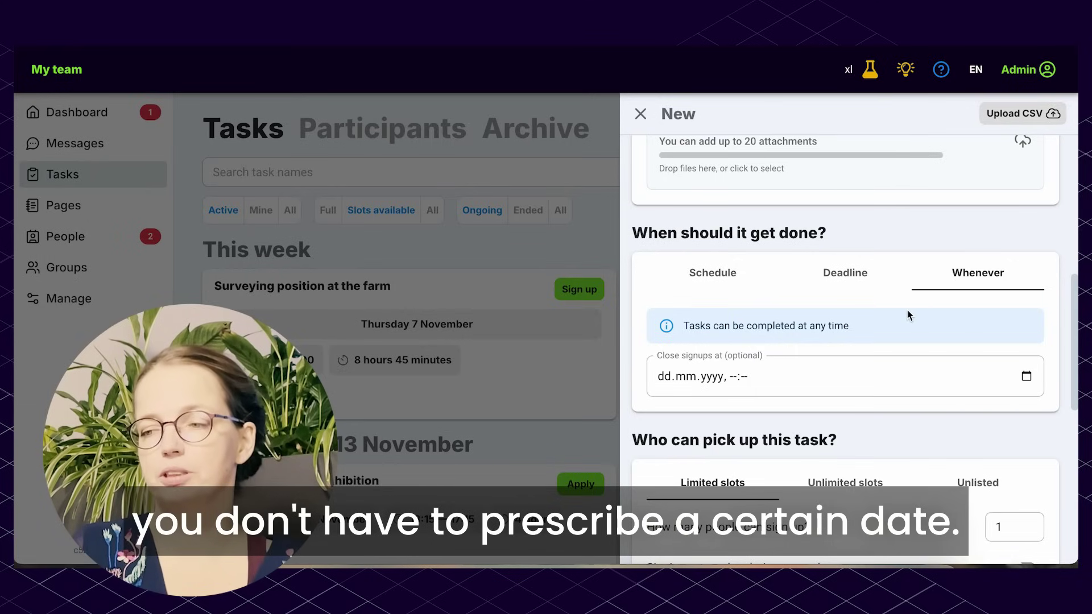
{"action": "scroll", "coordinate": [907, 310], "scroll_direction": "down", "scroll_amount": 3}
{"action": "scroll", "coordinate": [906, 309], "scroll_direction": "down", "scroll_amount": 3}
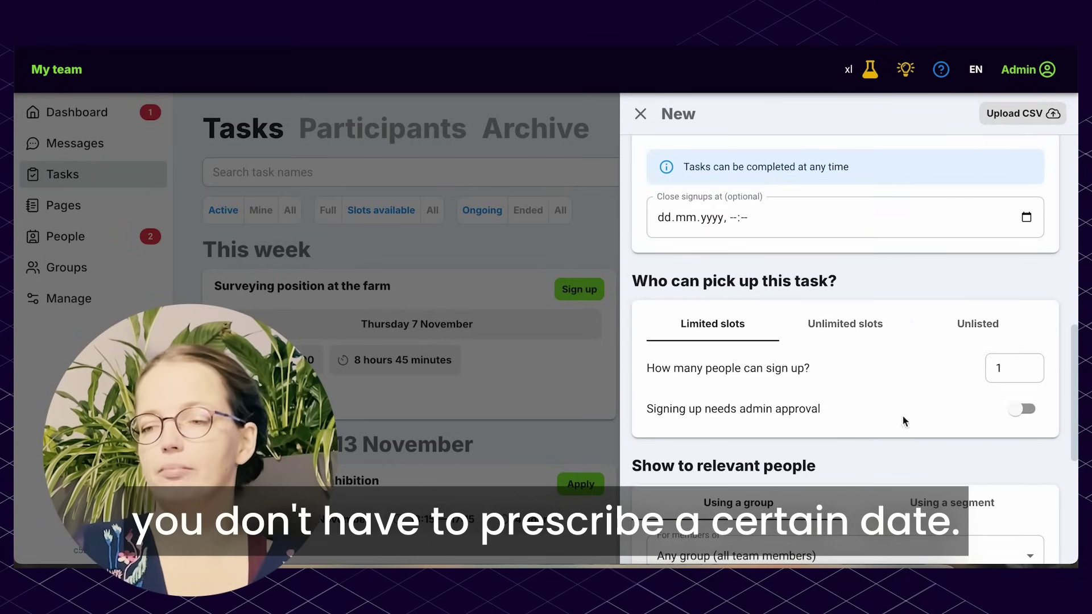
{"action": "scroll", "coordinate": [901, 415], "scroll_direction": "down", "scroll_amount": 3}
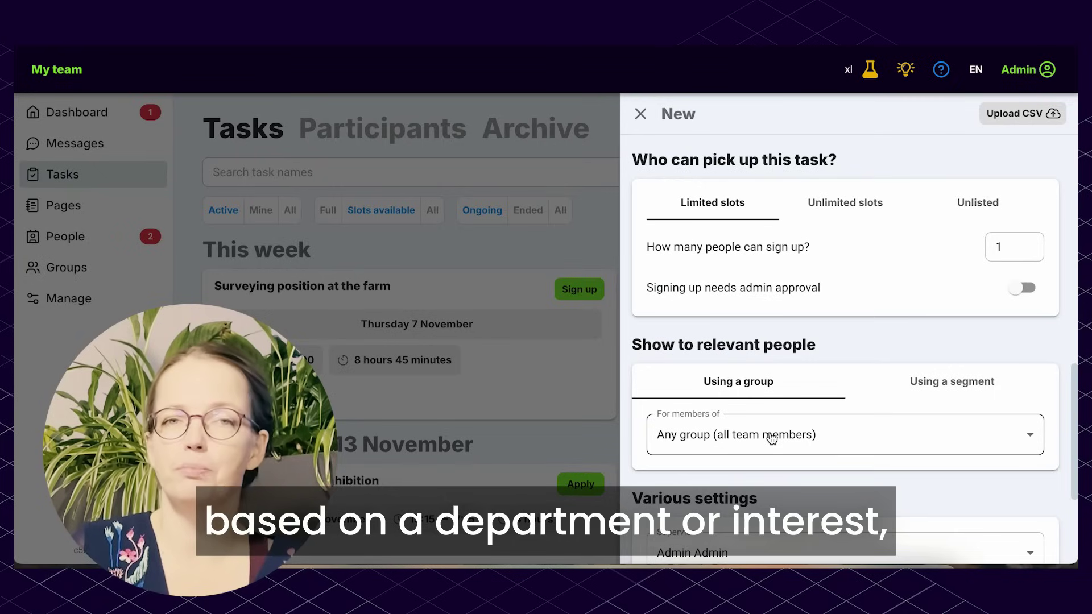
Choose 'Using a segment' under 'Show to relevant people'.
{"action": "left_click", "coordinate": [947, 381]}
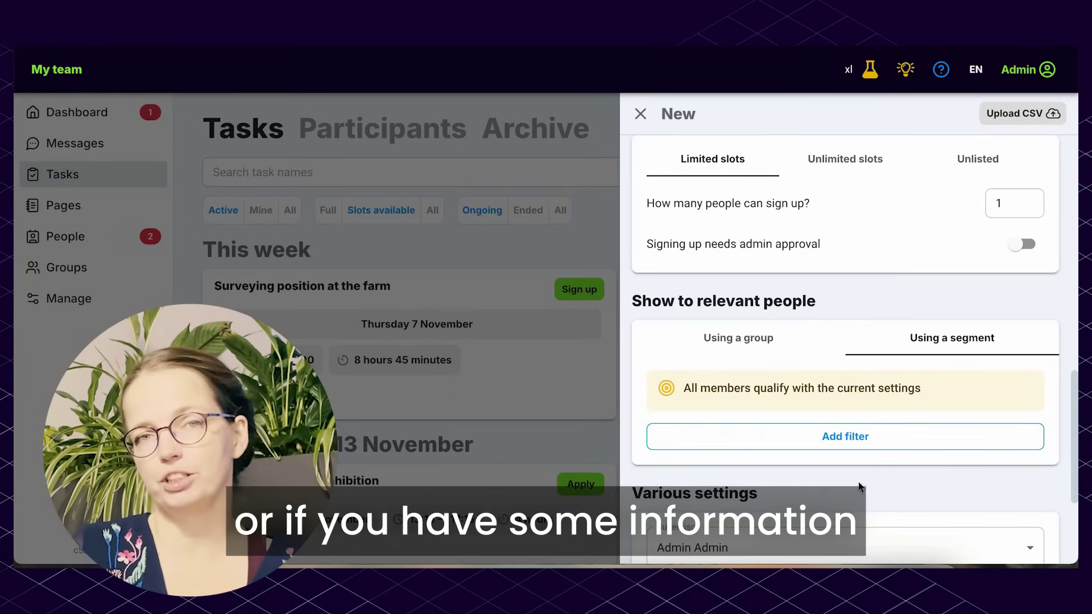
Add a Driving licence filter, note the 61 qualifying members, and close the form.
{"action": "left_click", "coordinate": [860, 441]}
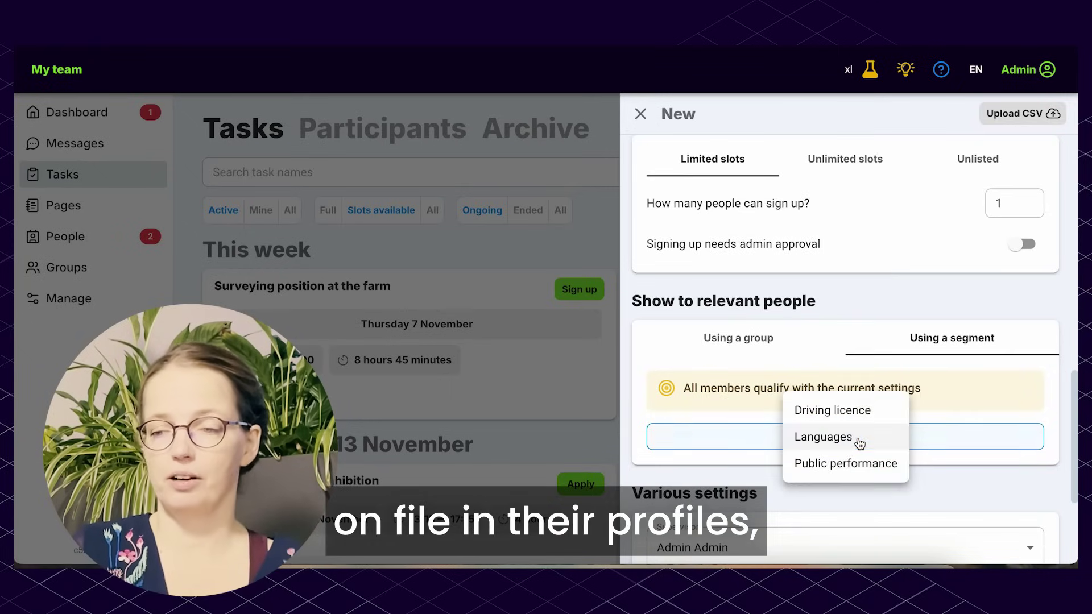
{"action": "left_click", "coordinate": [882, 415]}
{"action": "scroll", "coordinate": [839, 459], "scroll_direction": "down", "scroll_amount": 1}
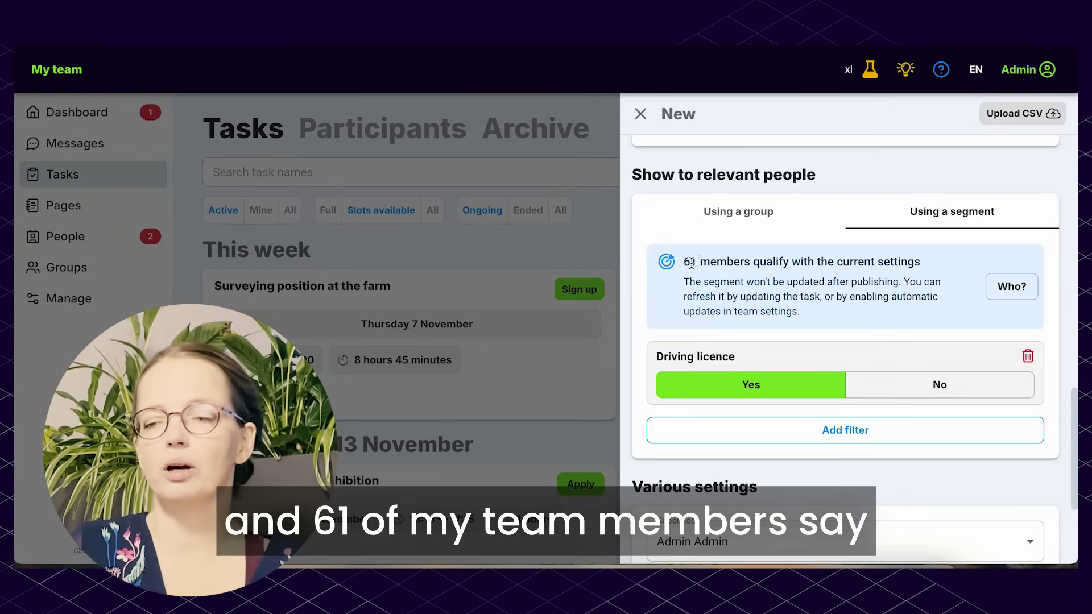
{"action": "left_click_drag", "start_coordinate": [685, 262], "coordinate": [757, 264]}
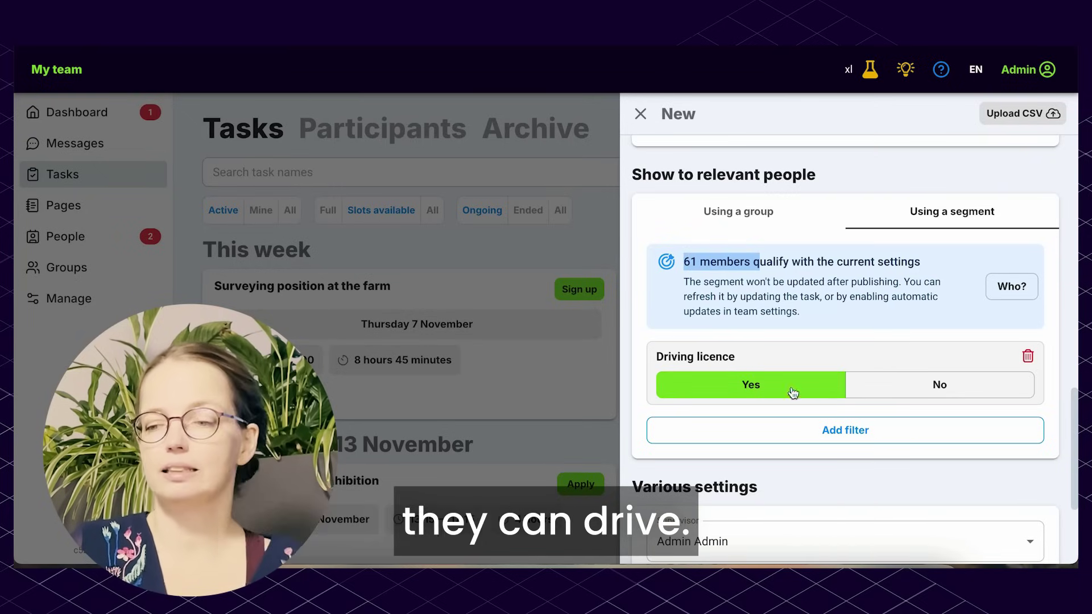
{"action": "scroll", "coordinate": [866, 311], "scroll_direction": "down", "scroll_amount": 3}
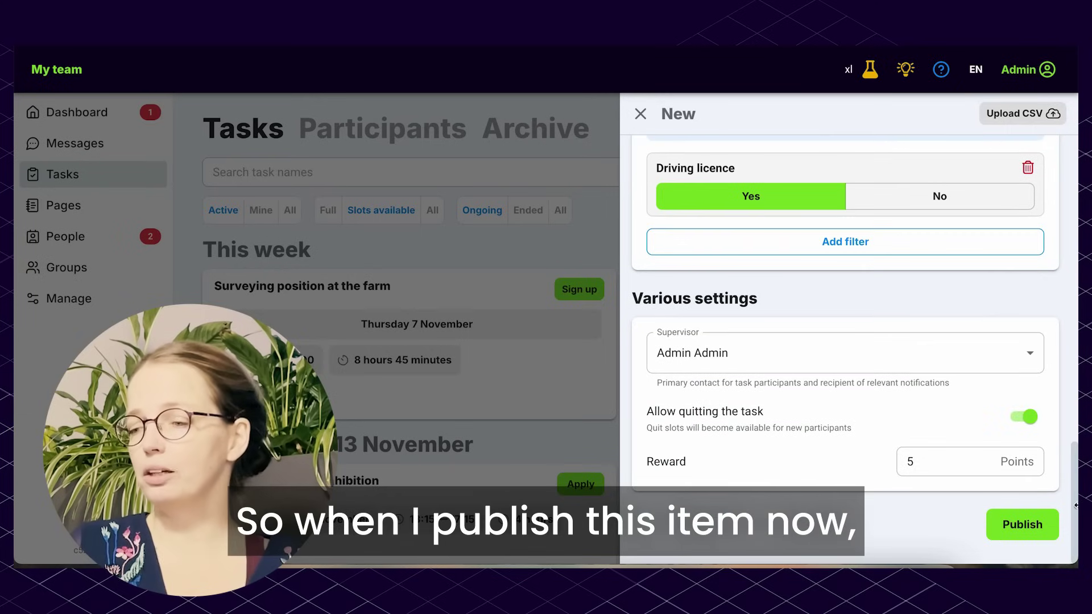
{"action": "scroll", "coordinate": [866, 311], "scroll_direction": "up", "scroll_amount": 3}
{"action": "scroll", "coordinate": [802, 502], "scroll_direction": "up", "scroll_amount": 1}
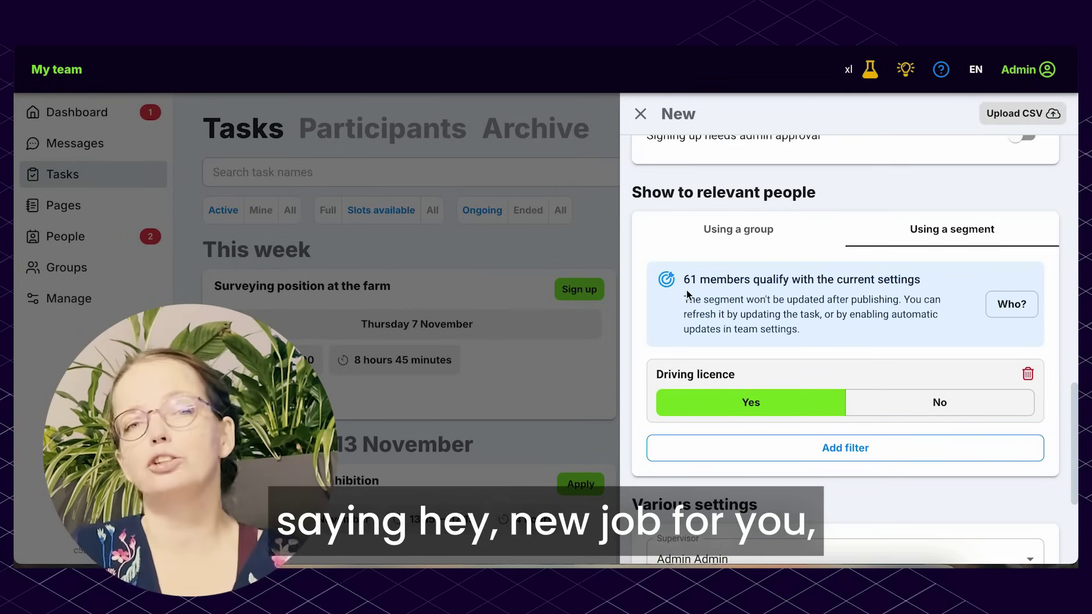
{"action": "left_click", "coordinate": [642, 116]}
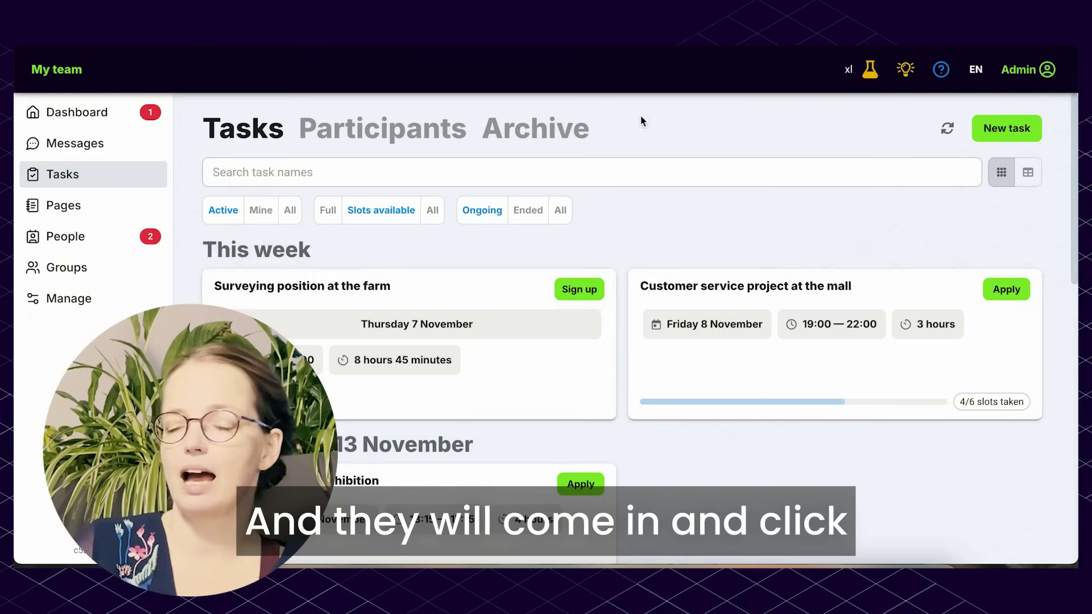
{"action": "scroll", "coordinate": [611, 381], "scroll_direction": "down", "scroll_amount": 1}
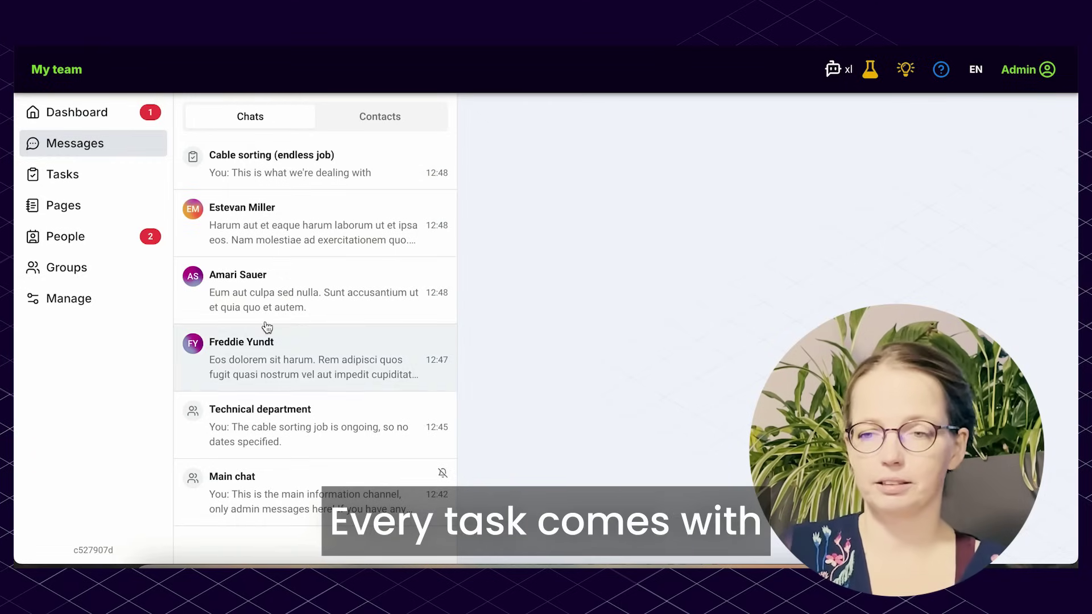
View the Cable sorting task chat, Technical department group chat, and a member's private chat.
{"action": "left_click", "coordinate": [328, 173]}
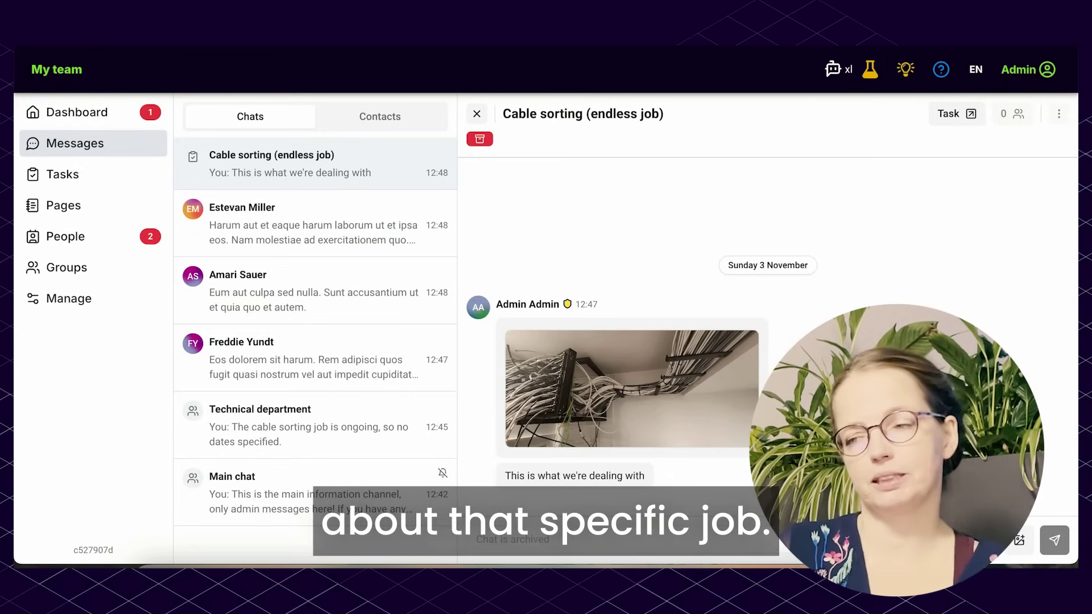
{"action": "left_click", "coordinate": [282, 435]}
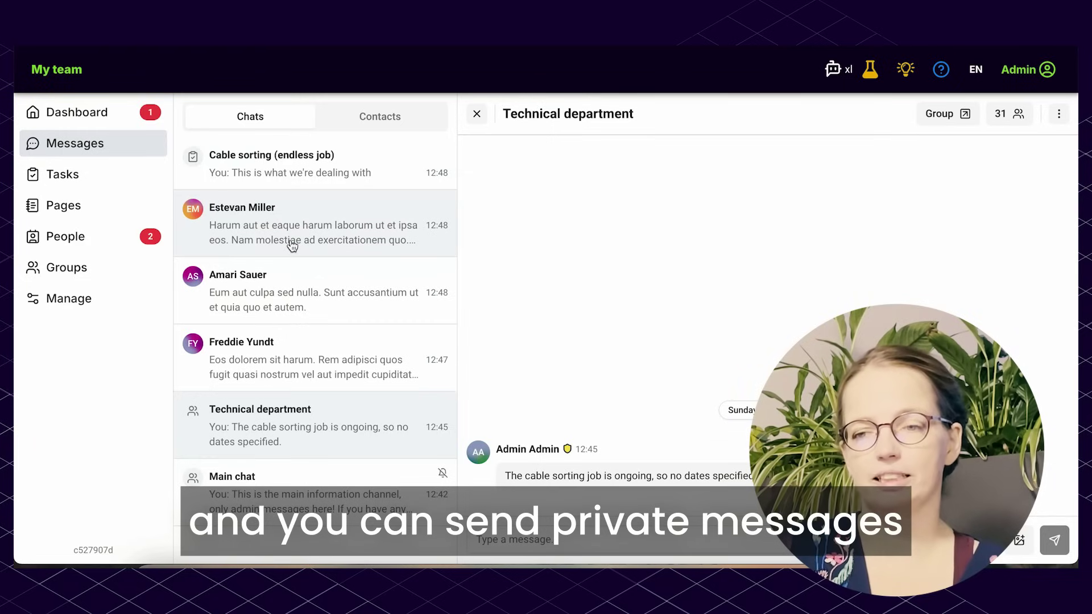
{"action": "left_click", "coordinate": [292, 243]}
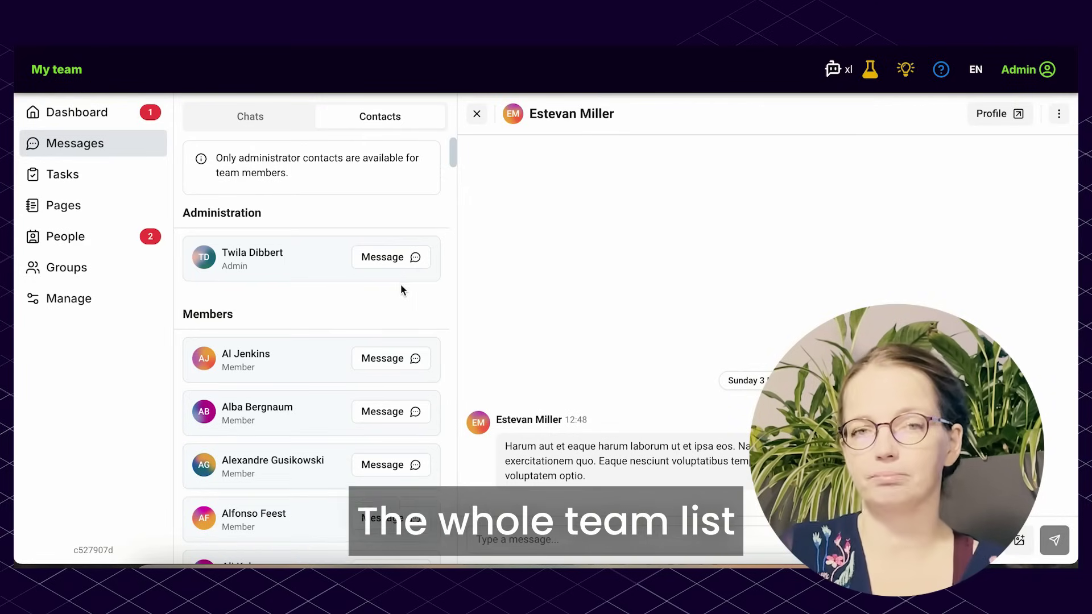
{"action": "scroll", "coordinate": [341, 384], "scroll_direction": "down", "scroll_amount": 5}
{"action": "scroll", "coordinate": [288, 431], "scroll_direction": "up", "scroll_amount": 5}
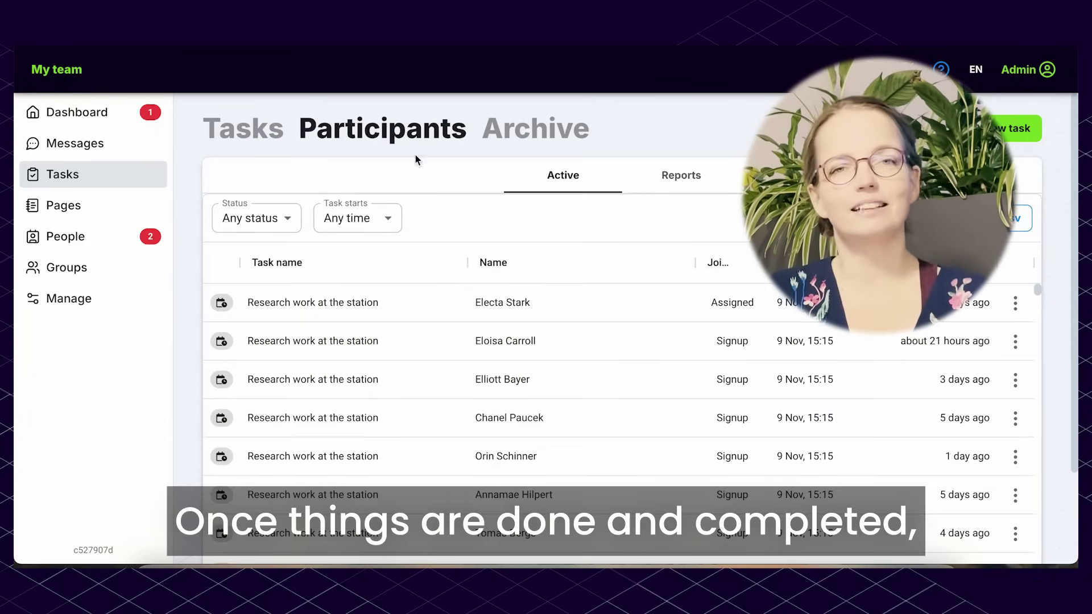
{"action": "scroll", "coordinate": [425, 366], "scroll_direction": "down", "scroll_amount": 2}
{"action": "scroll", "coordinate": [425, 368], "scroll_direction": "up", "scroll_amount": 2}
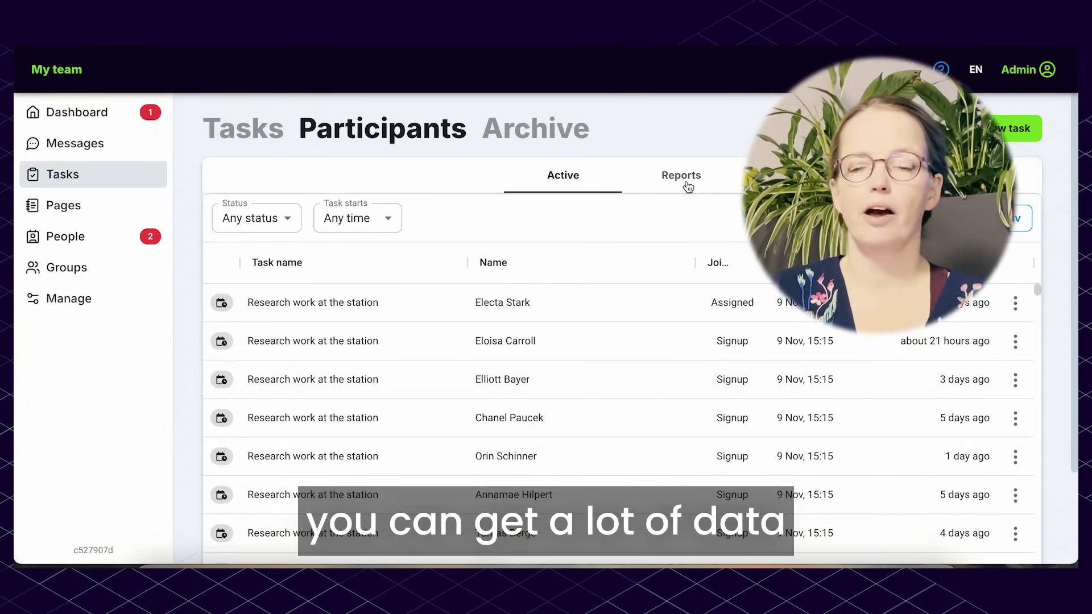
Open the Reports tab to see the 421-row participation report.
{"action": "left_click", "coordinate": [688, 186]}
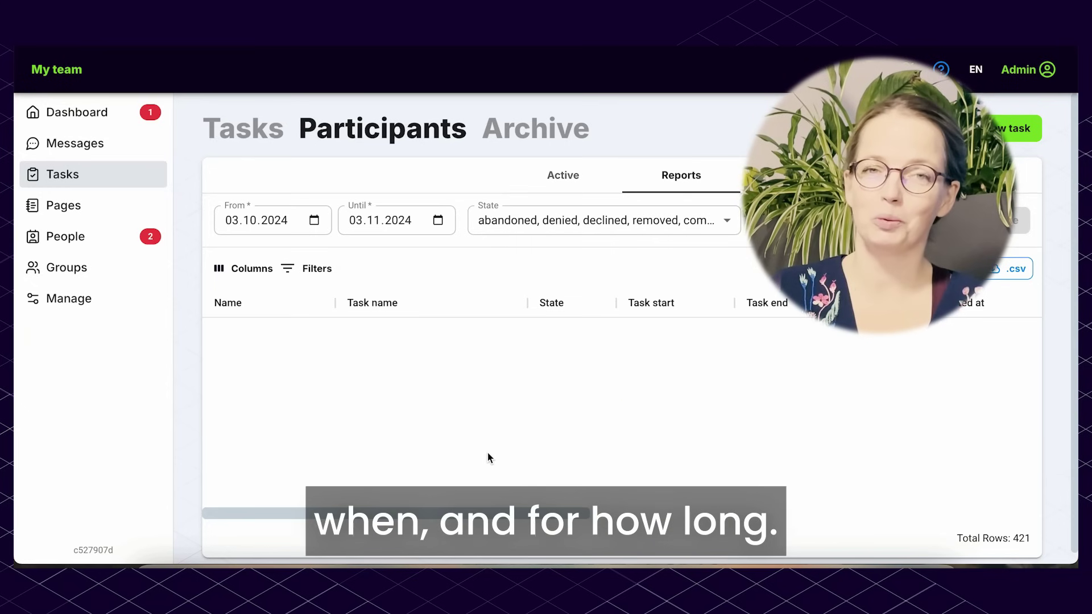